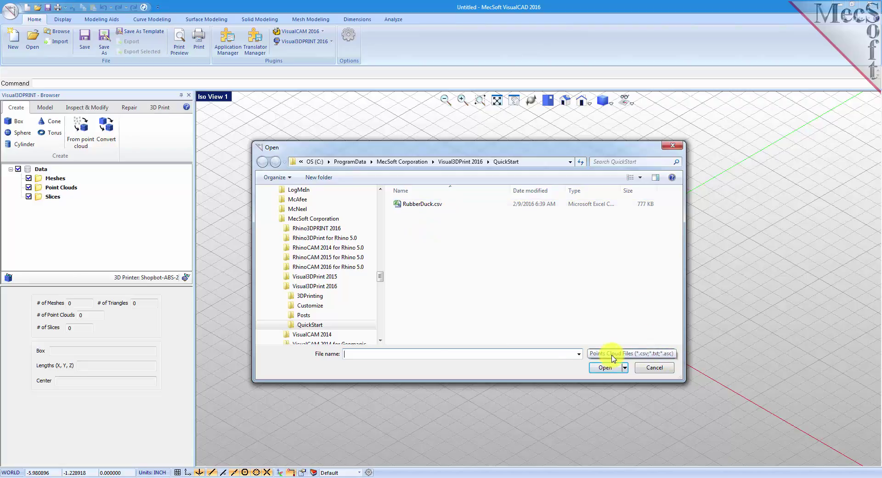
Open RubberDuck.csv as a points cloud file, using the comma delimiter and the option to create a point cloud
click(646, 356)
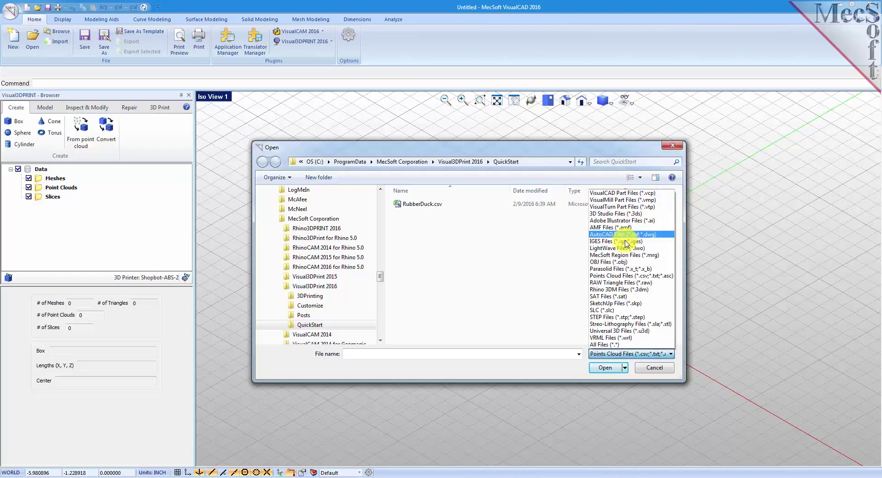
click(626, 275)
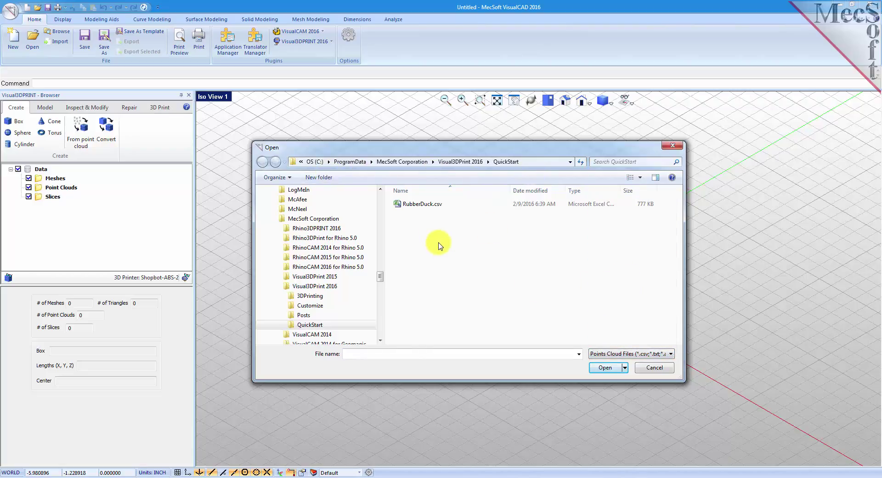
double_click(424, 204)
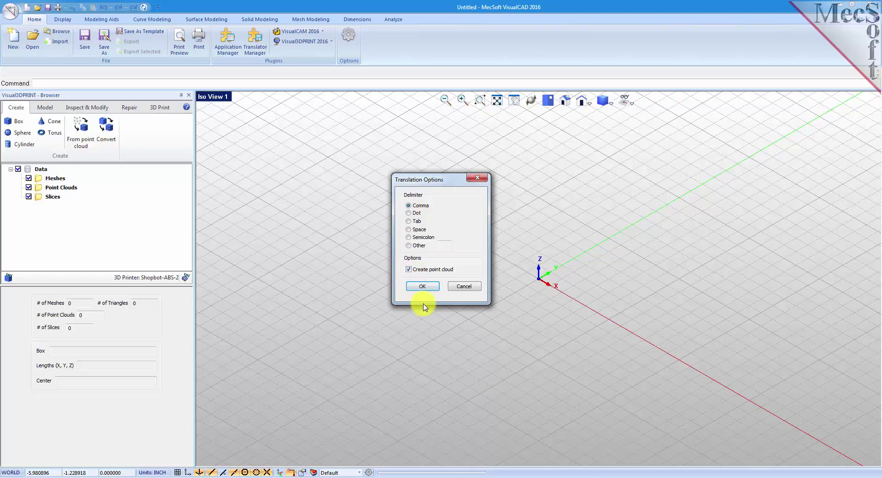
click(428, 285)
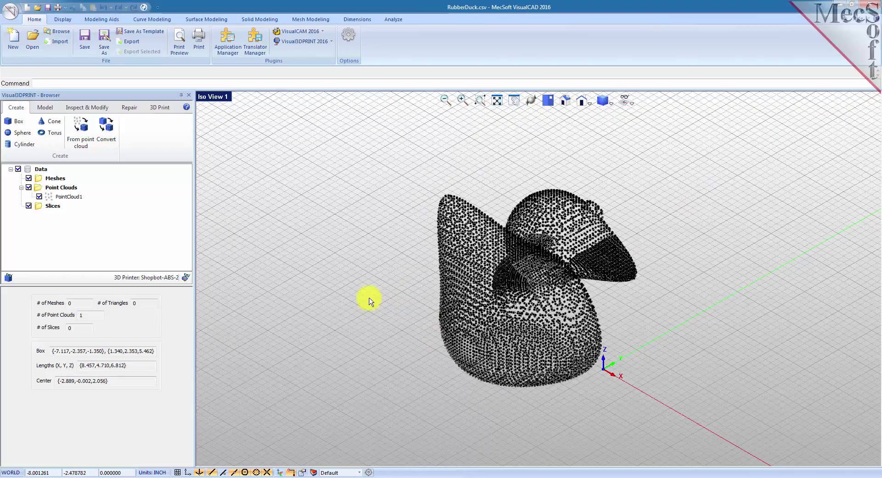
Examine the imported duck point cloud up close and check its number of points and bounding dimensions
click(504, 311)
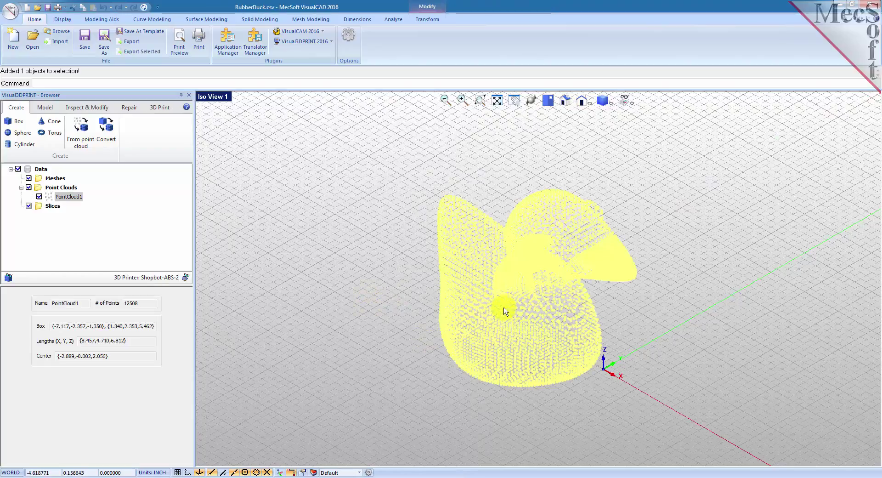
click(404, 299)
scroll(552, 347, up, 2)
scroll(547, 343, up, 2)
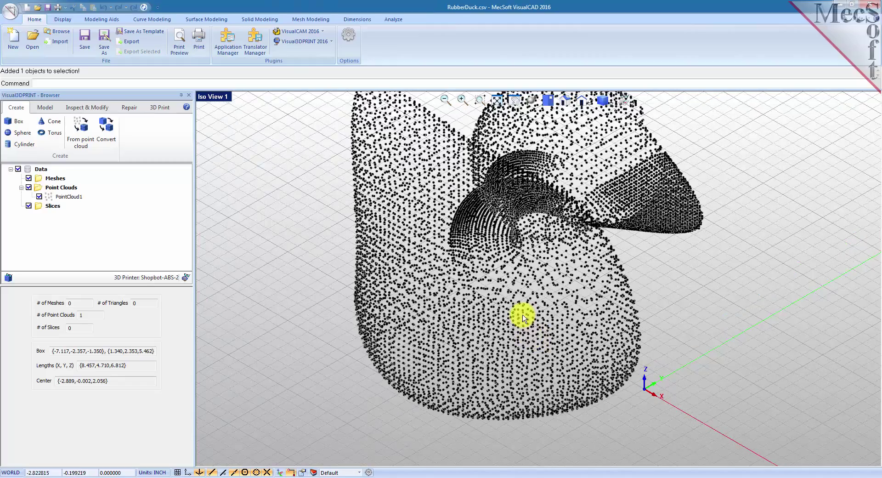
scroll(495, 250, up, 4)
scroll(500, 242, down, 2)
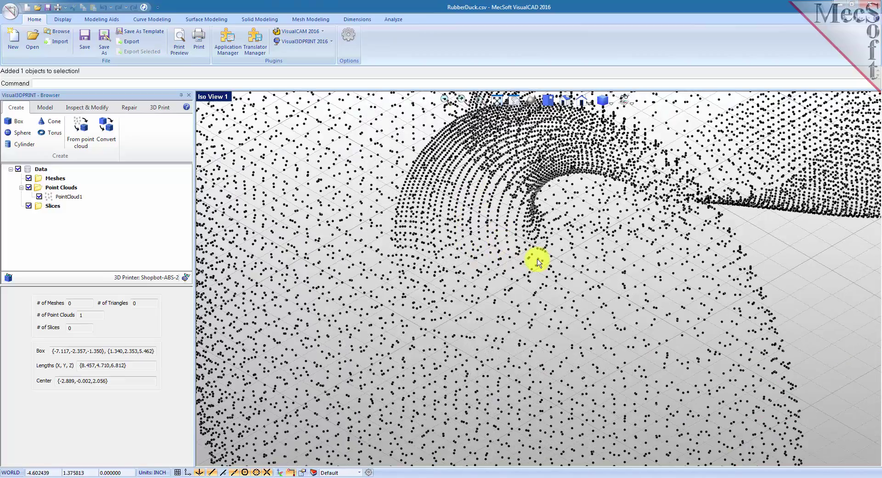
scroll(518, 259, up, 2)
scroll(519, 262, down, 2)
scroll(518, 261, down, 3)
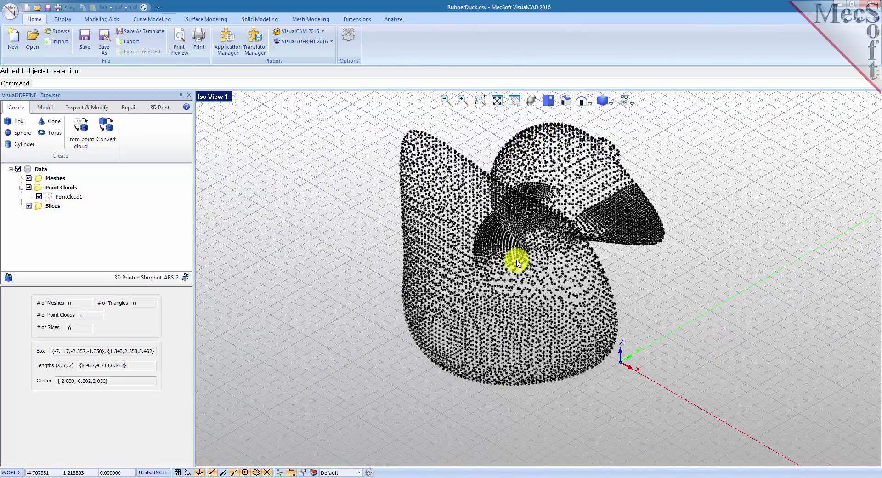
click(491, 290)
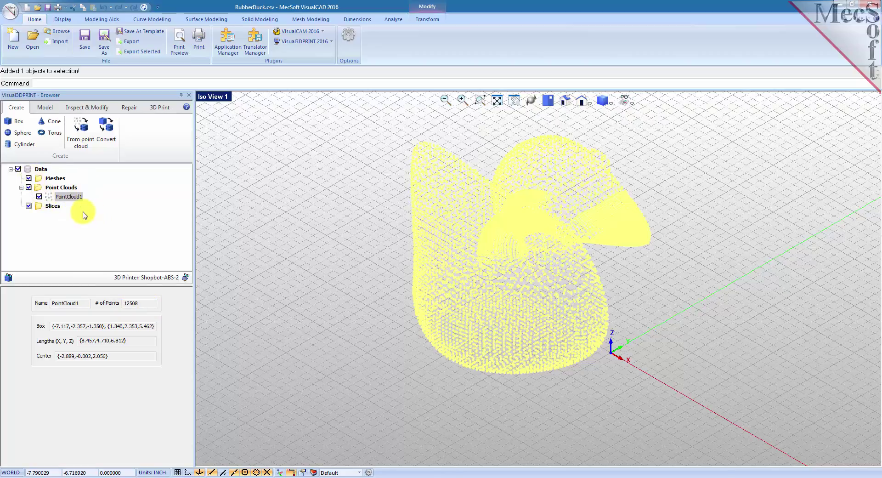
click(337, 287)
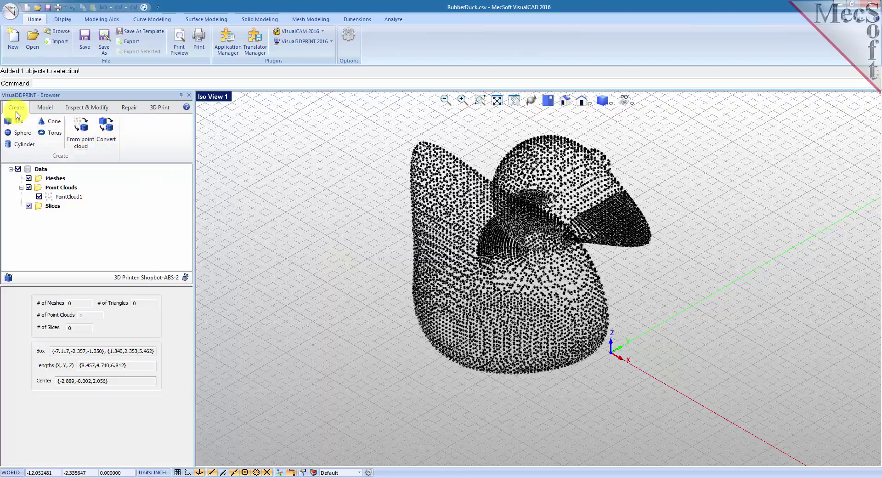
Create a mesh from the duck point cloud using the default mesh creation options
click(85, 142)
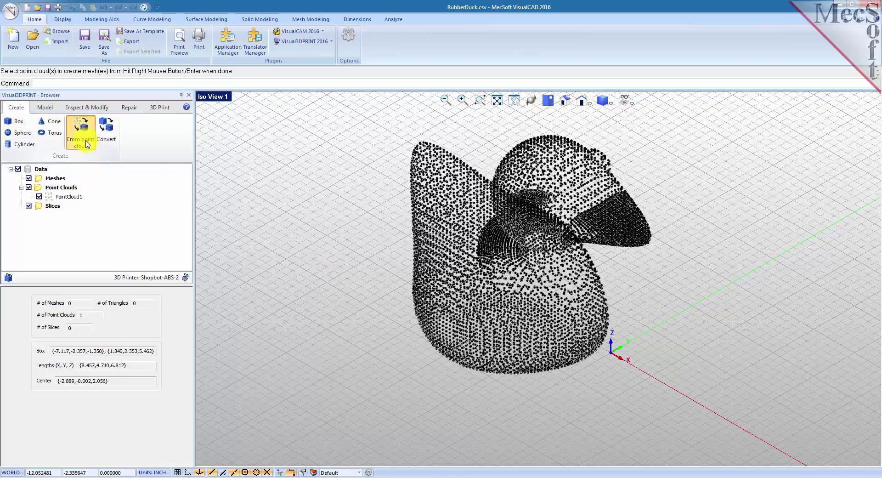
click(457, 282)
right_click(356, 277)
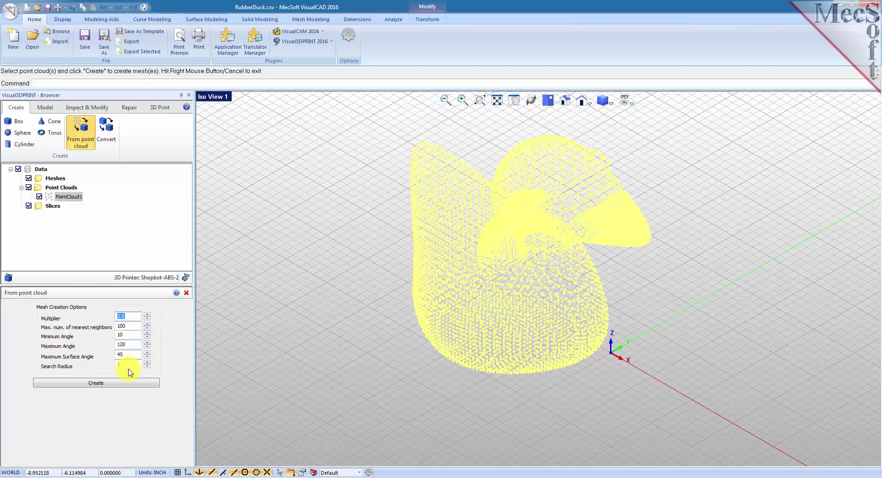
click(119, 384)
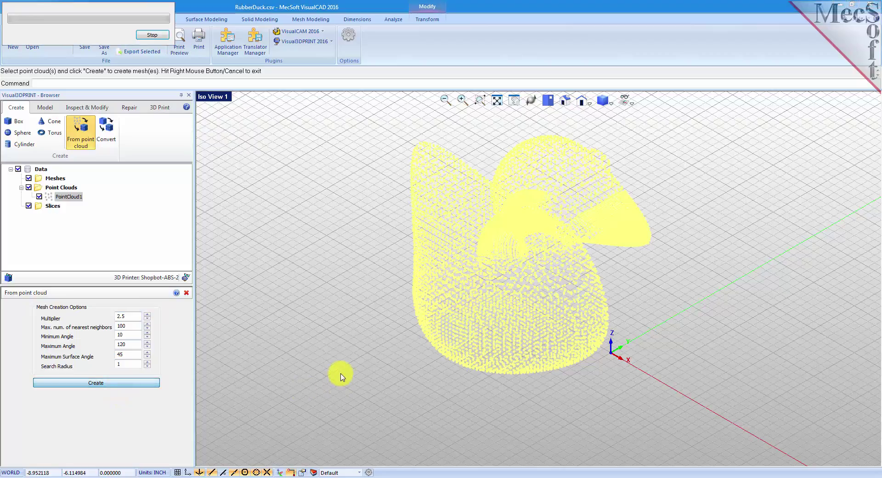
click(324, 304)
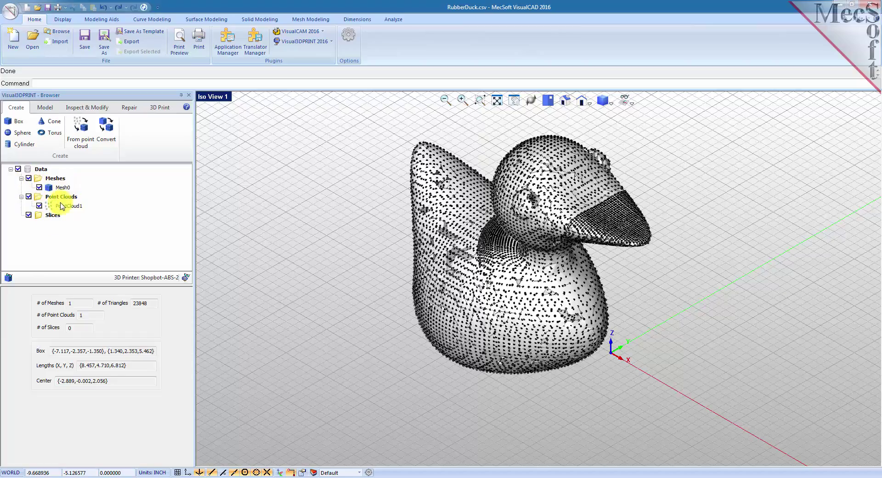
Turn the visibility checkboxes in the object tree off and back on
click(9, 277)
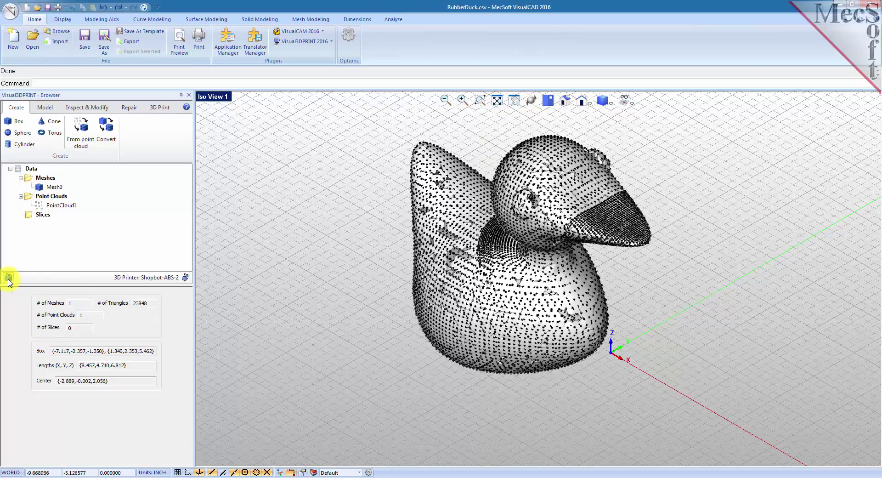
click(8, 278)
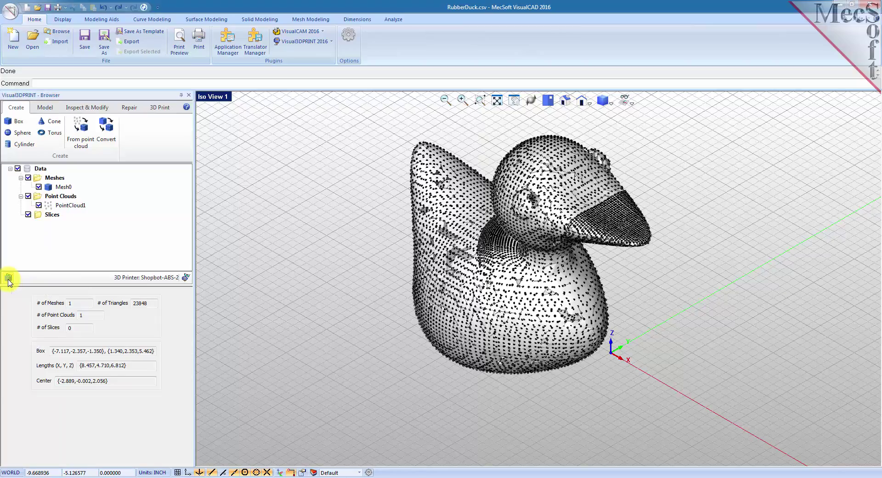
click(8, 279)
click(9, 279)
Hide the point cloud and the construction grid, leaving the duck mesh displayed for inspection from different angles
click(39, 205)
right_drag(480, 346, 569, 315)
click(627, 100)
click(640, 121)
right_drag(441, 339, 419, 337)
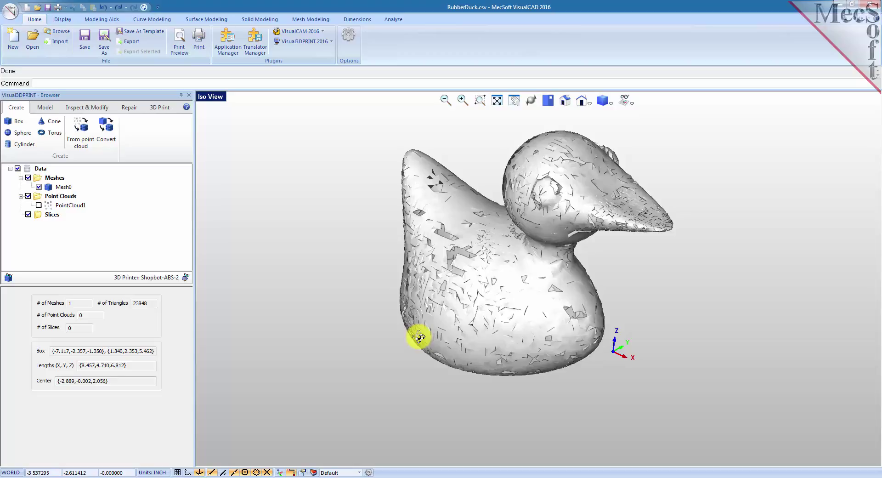
right_drag(418, 337, 419, 336)
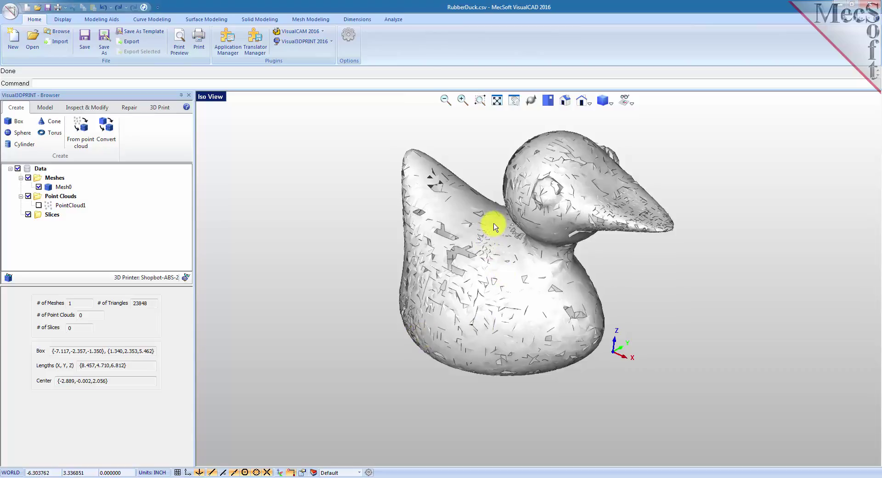